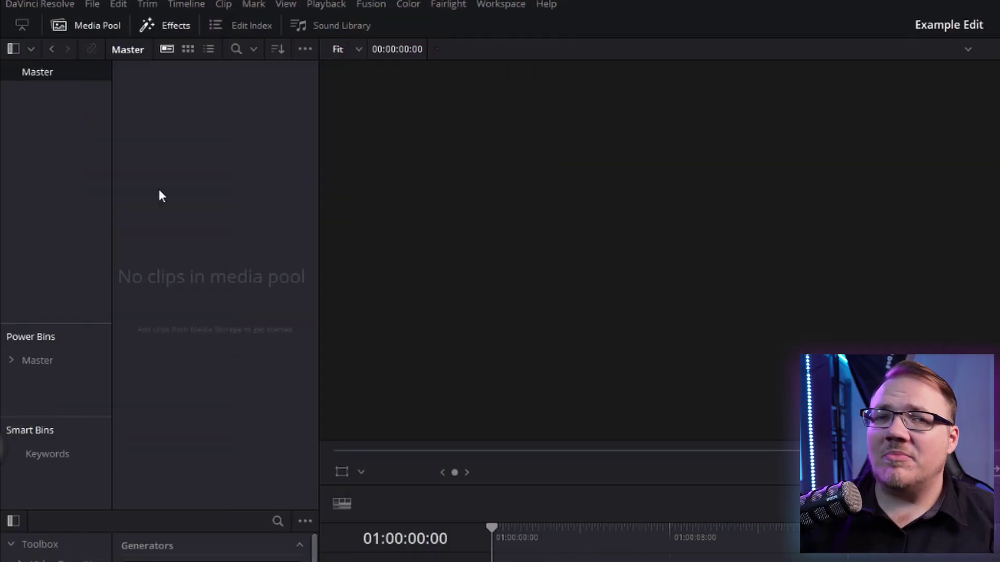
Step: Add a Media Pool bin named 'A roll', then create a second bin for 'B roll'
right_click(158, 187)
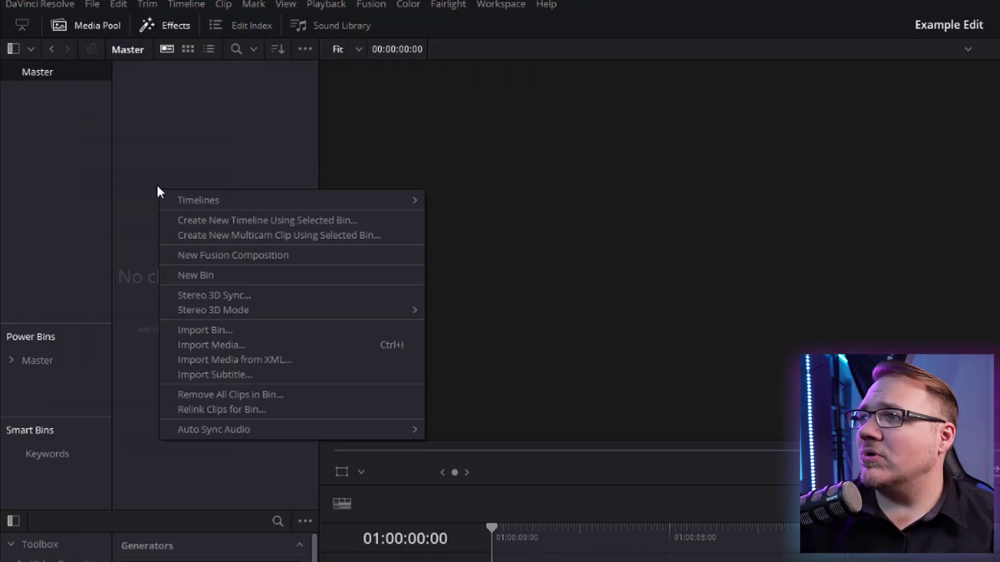
left_click(223, 274)
type("A roll")
key("Return")
right_click(104, 168)
right_click(198, 221)
left_click(230, 304)
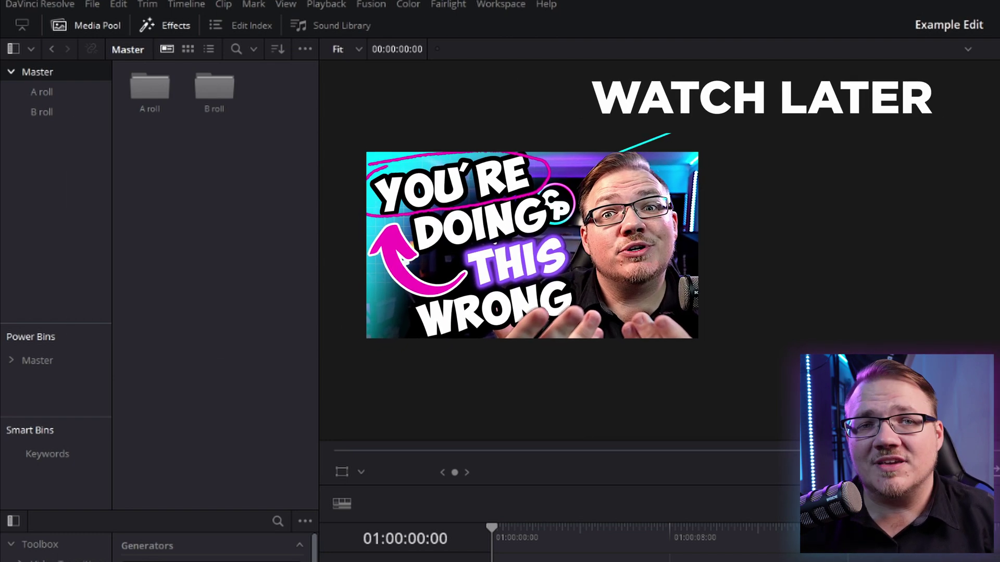
Step: Import the recorded footage files into the Media Pool and play the talking-head clip
left_click_drag(214, 88, 211, 170)
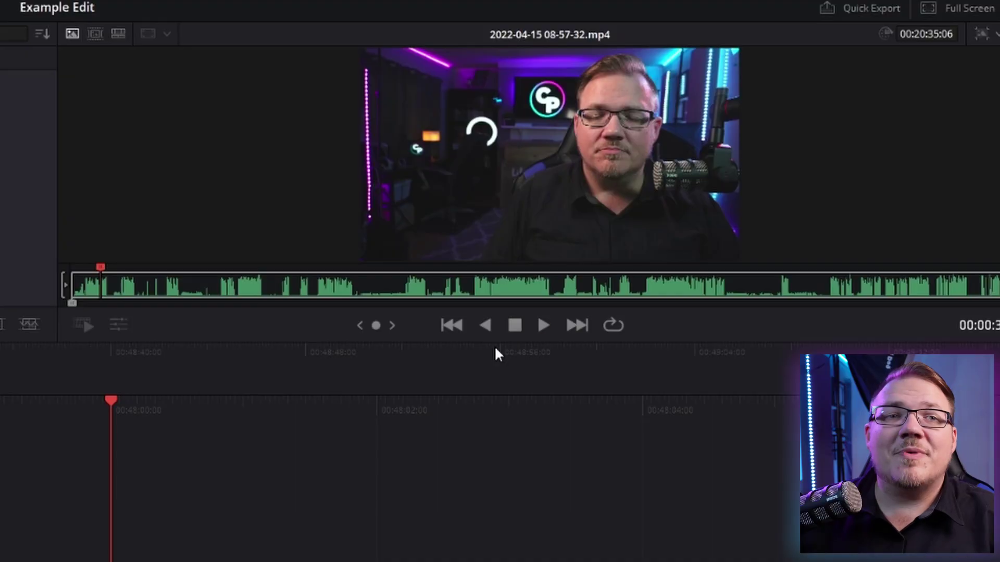
key("space")
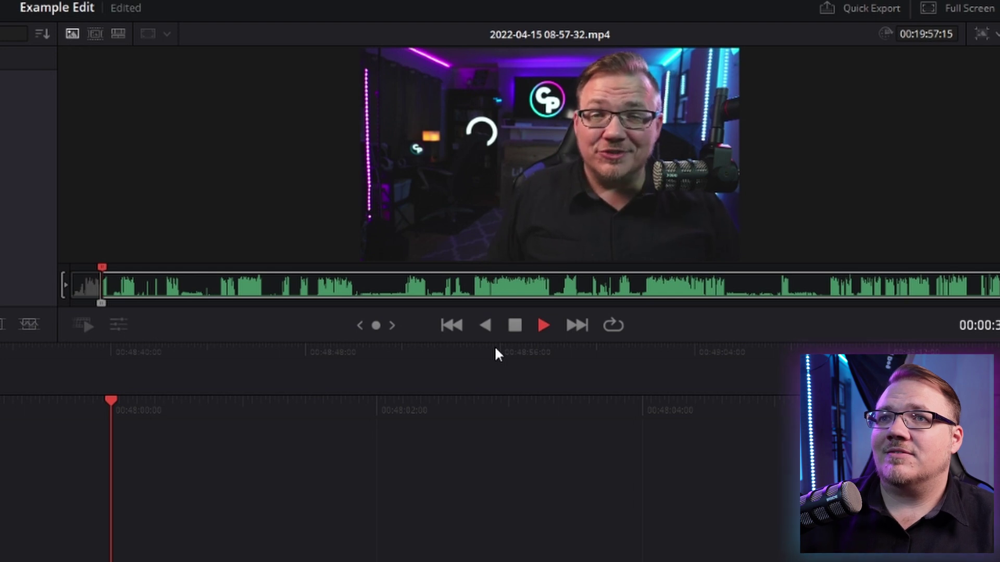
Step: Stop playback and move the playhead to a point on the overview timeline
key("space")
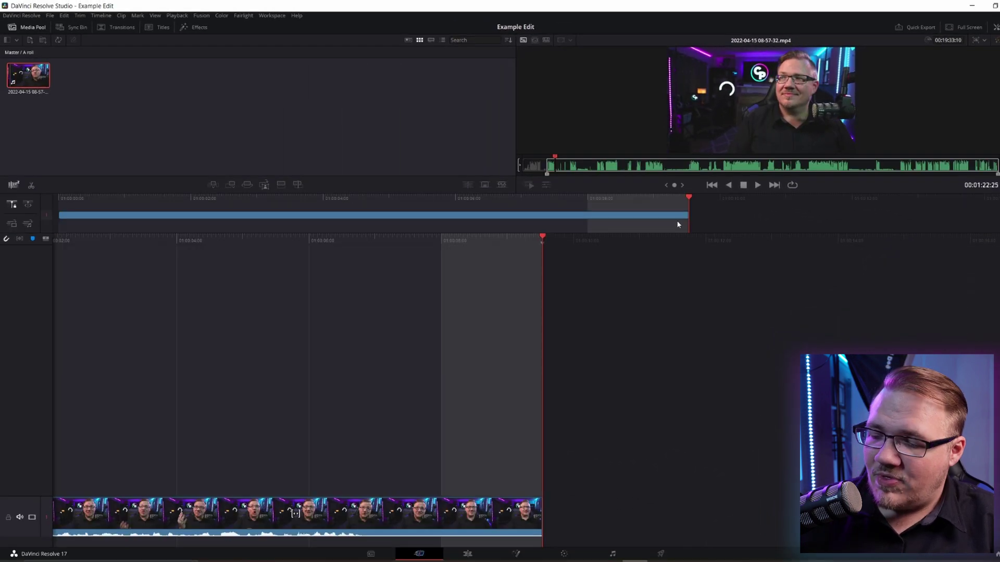
left_click(673, 214)
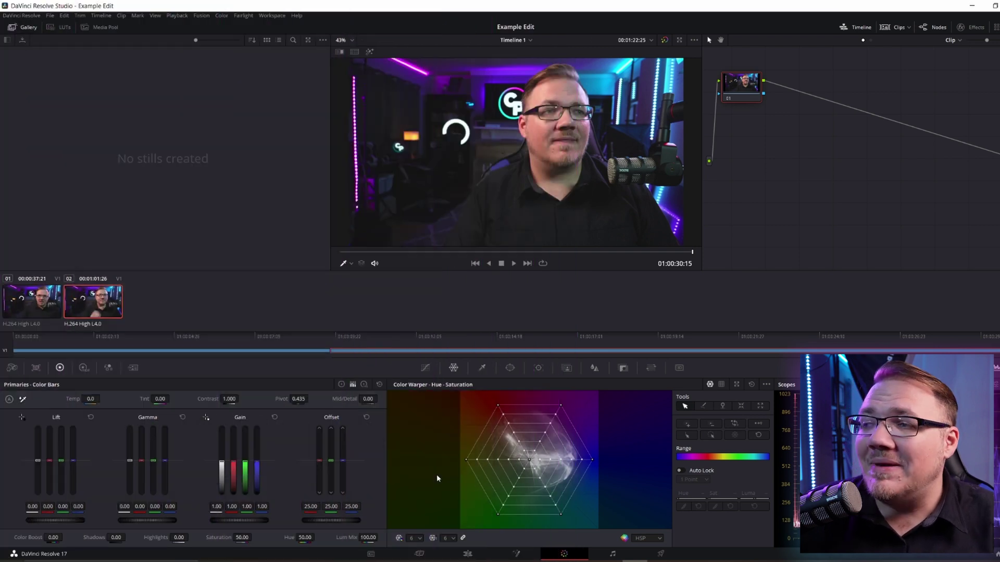
Step: Move the playhead back to an earlier moment in the talking-head footage
left_click(612, 342)
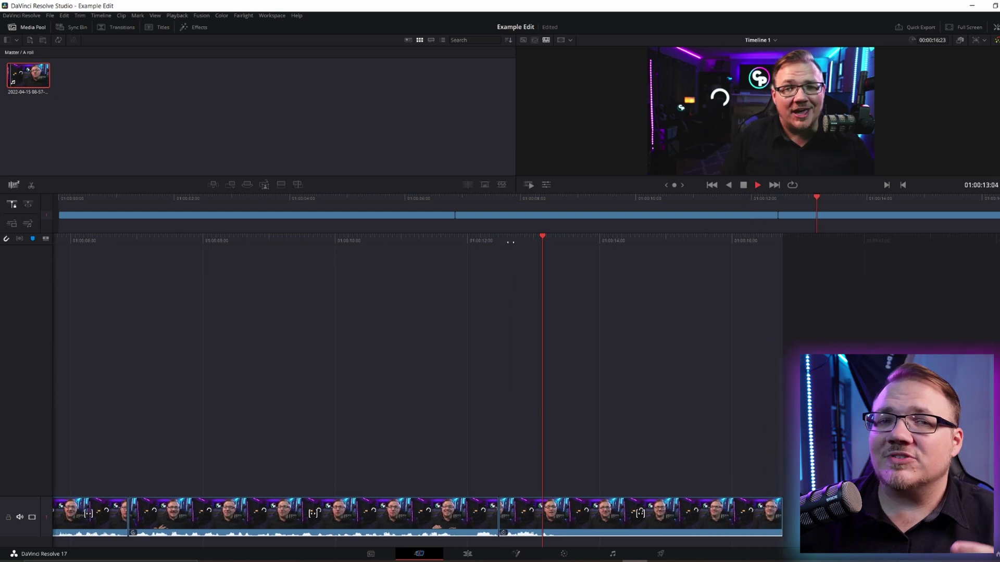
Step: Stop playback of the cut edit
key("space")
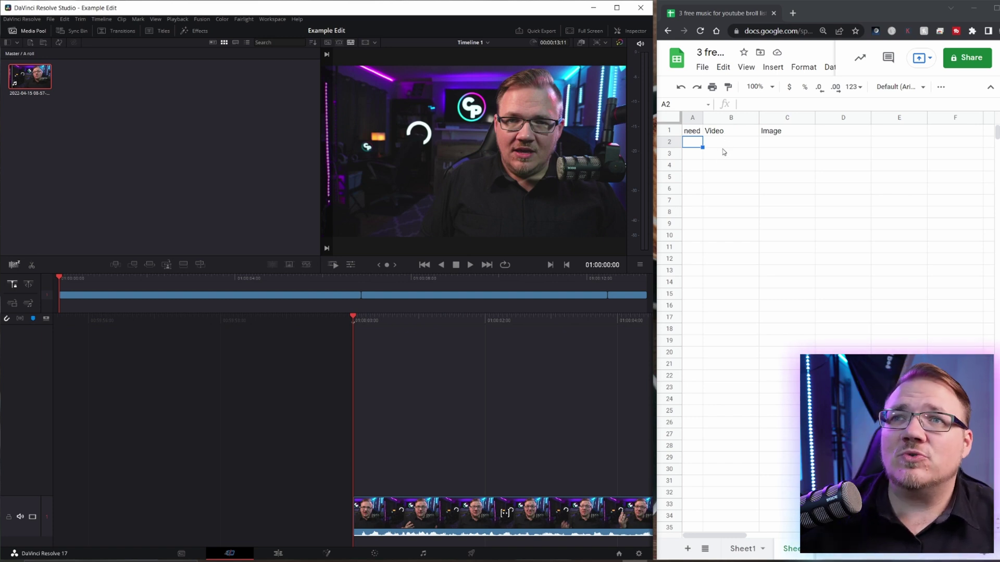
Step: Widen column A, enter 'started' in A2, then stop playback in Resolve
left_click_drag(703, 117, 799, 118)
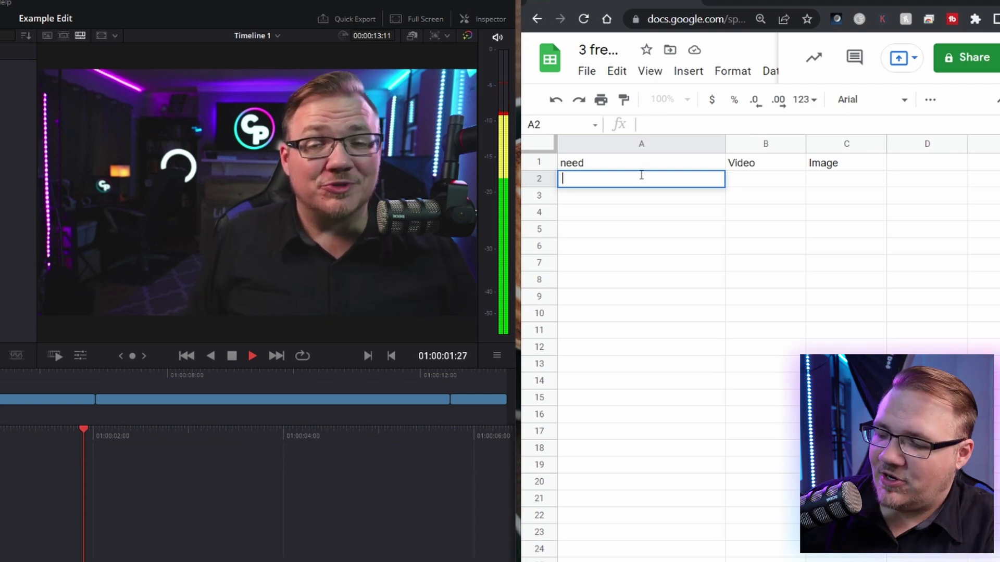
type("started")
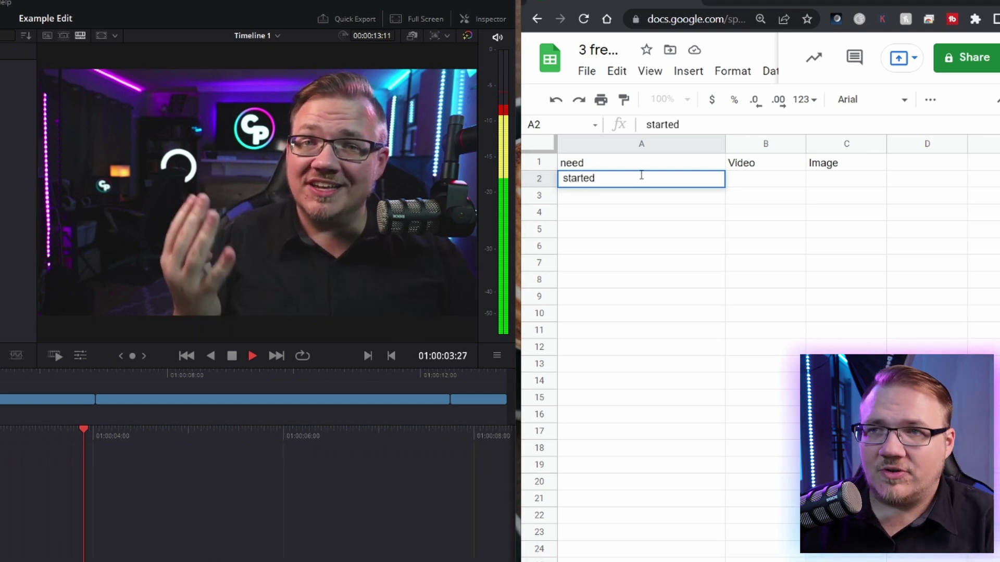
key("Return")
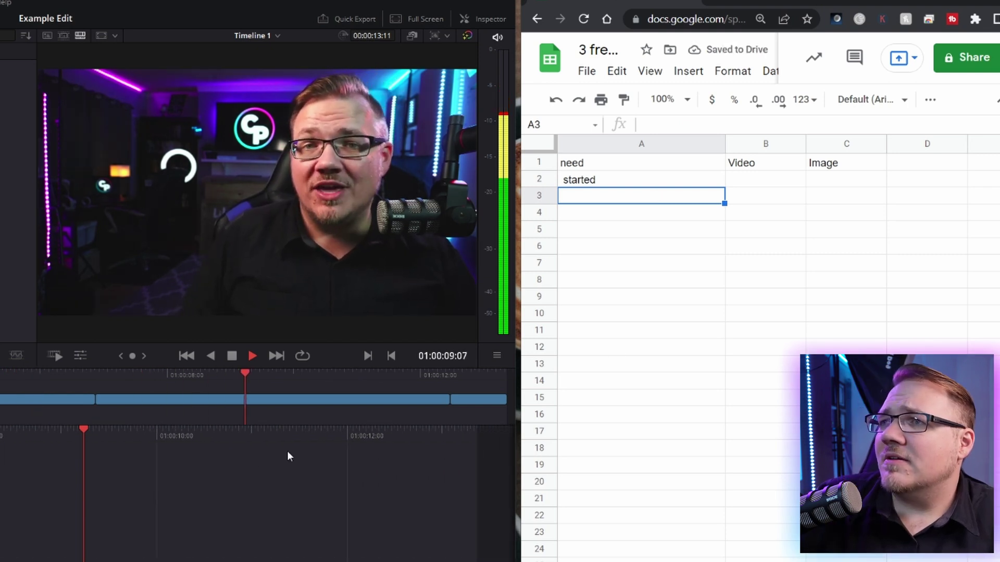
left_click(402, 346)
key("space")
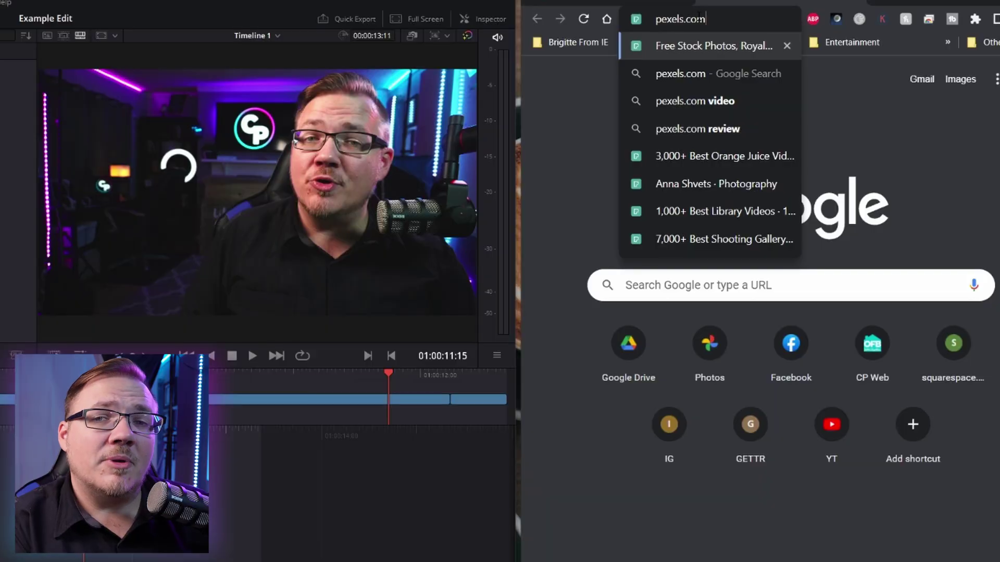
Step: Load pexels.com in the browser
key("Return")
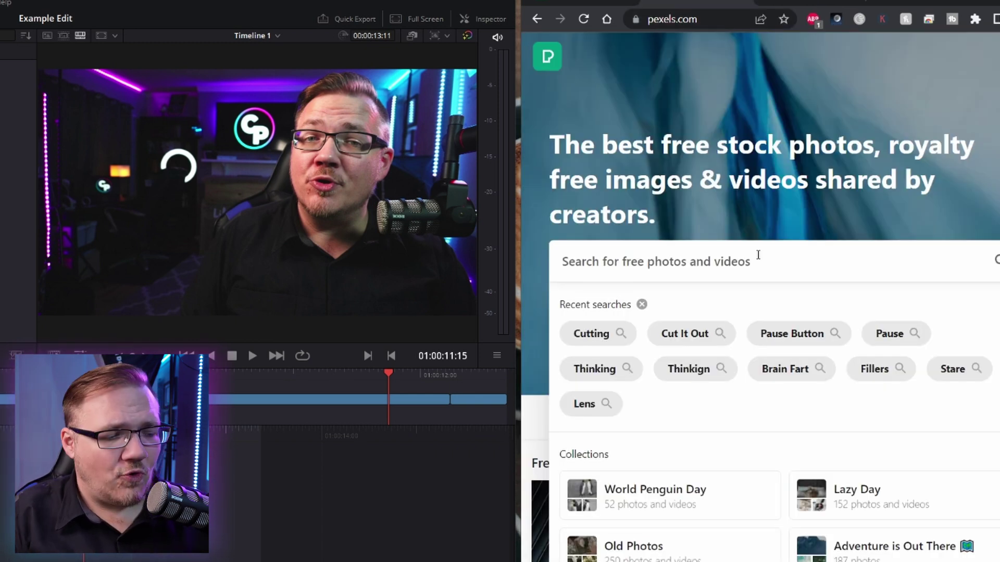
Step: Search Pexels videos for 'start' and download the first result
type("s")
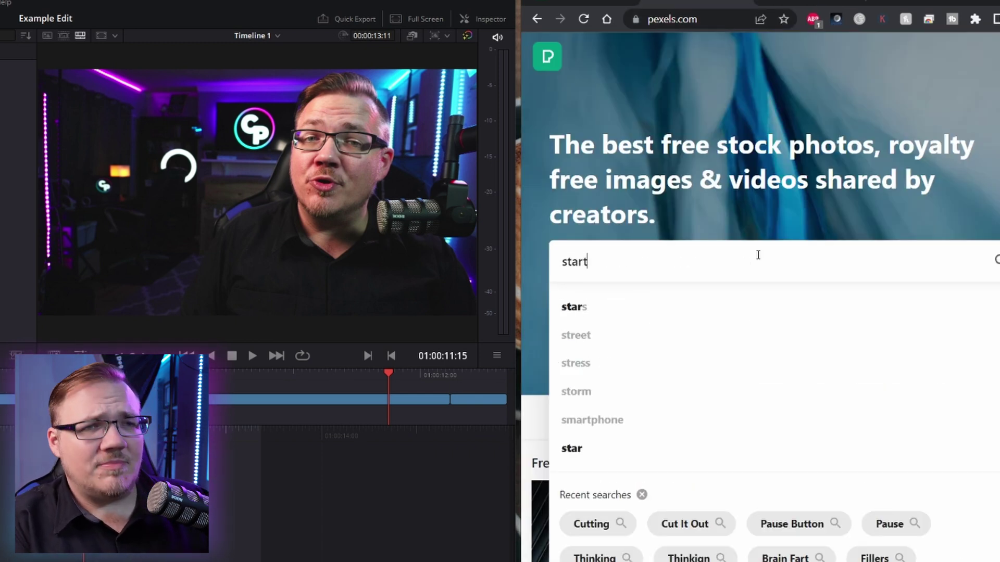
type("tart")
key("Return")
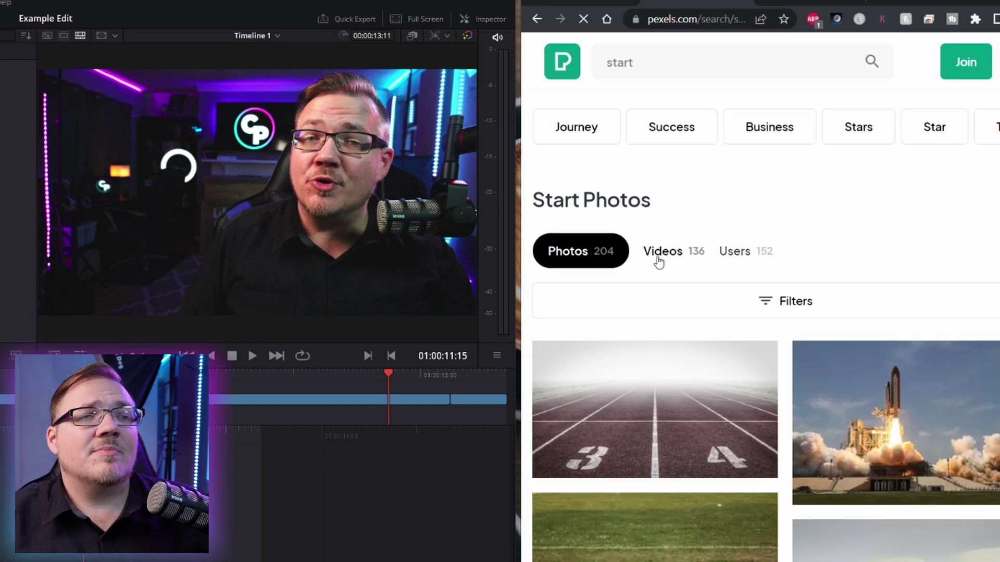
left_click(659, 260)
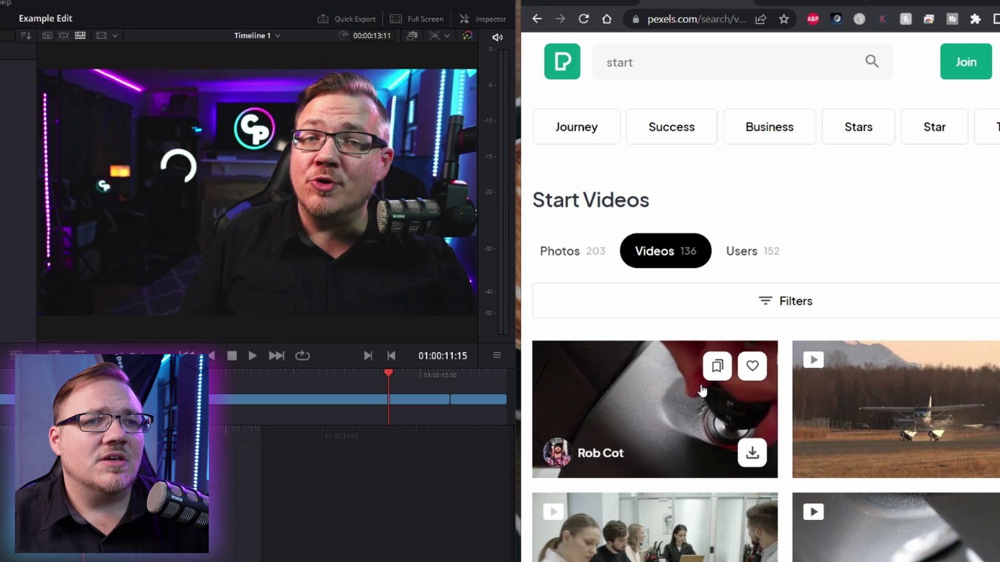
left_click(752, 453)
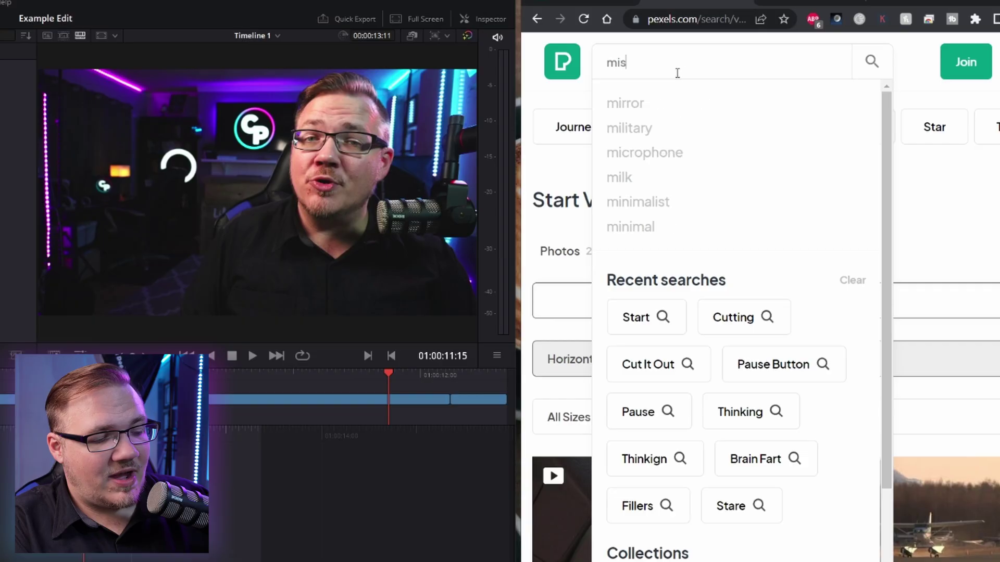
Step: Search 'mistakes' and download the Eraser and Notebook Flat Lay video
type("akes")
key("Return")
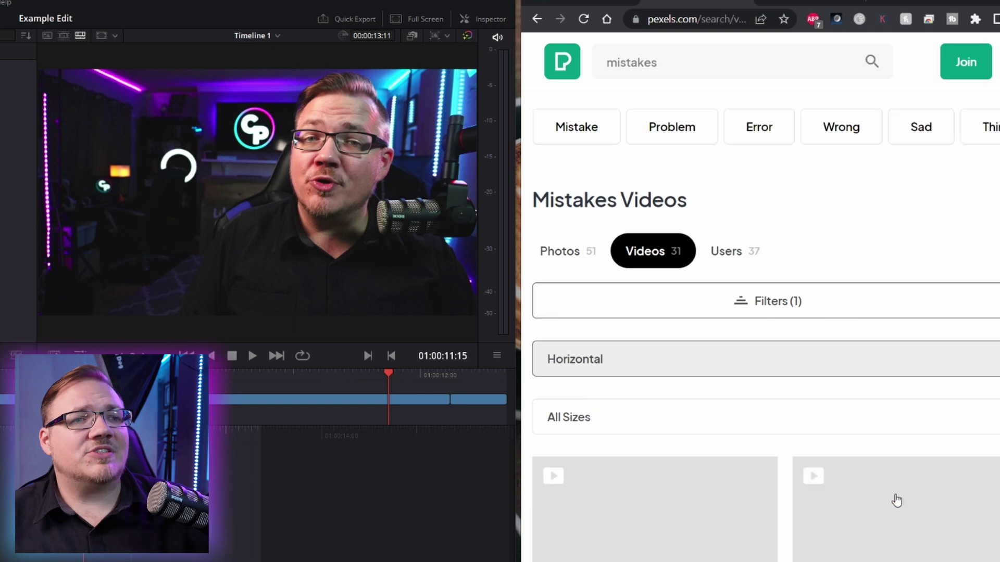
scroll(862, 489, "down", 10)
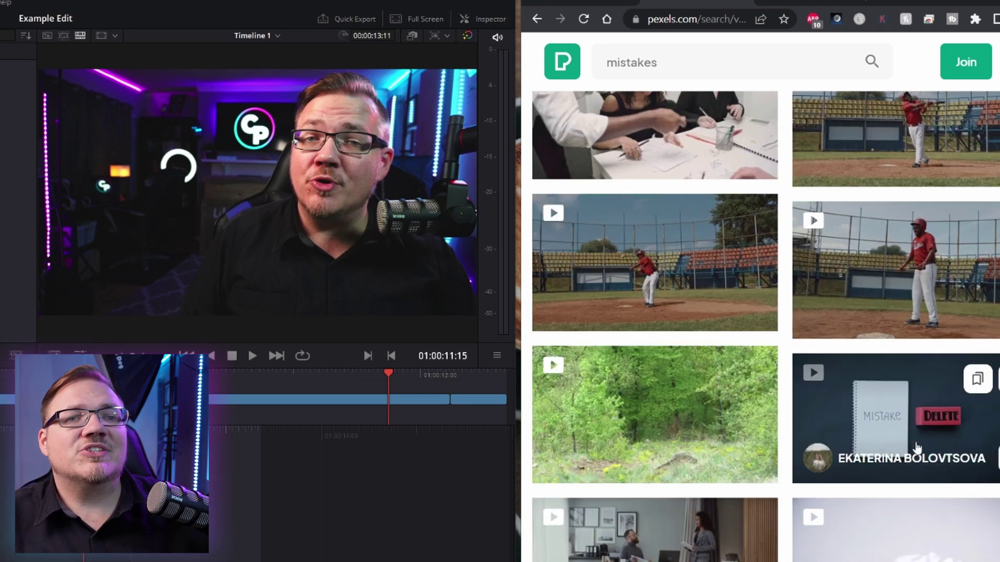
left_click(932, 422)
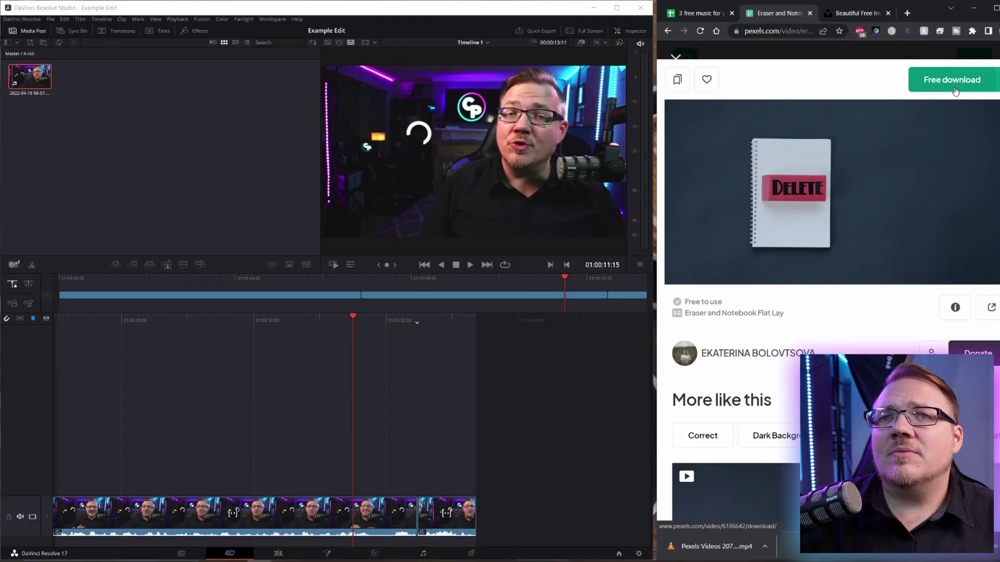
left_click(676, 79)
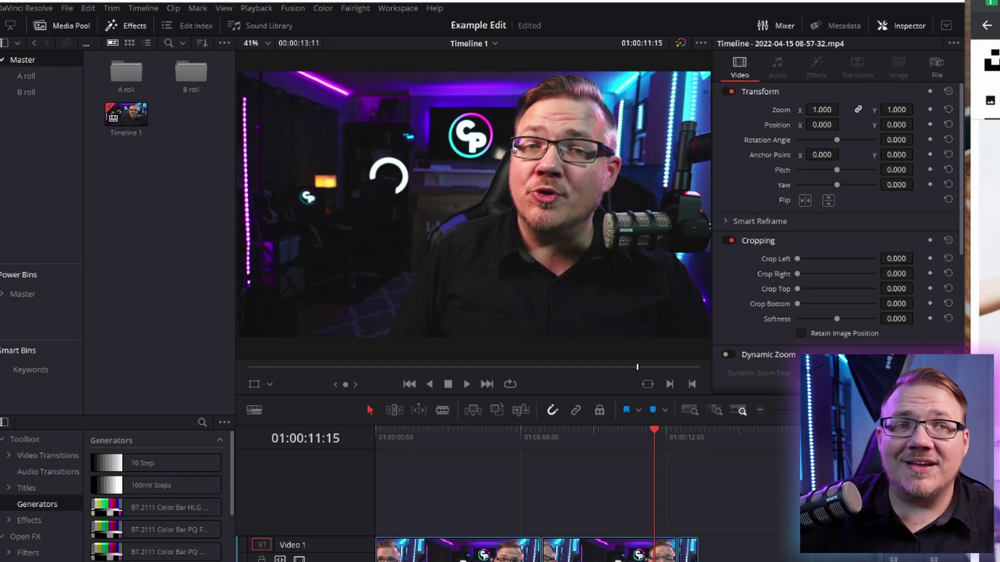
Step: Drag the downloaded Pexels mp4 clips from Downloads into the Media Pool
left_click_drag(990, 209, 183, 68)
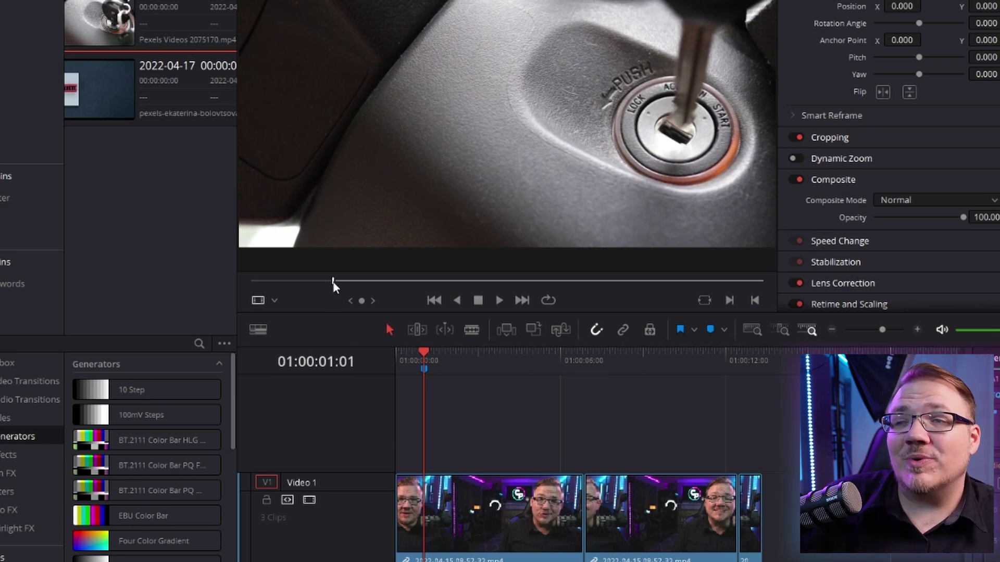
Step: Place the chosen part of the key-in-ignition clip on Video 2 and preview it
left_click_drag(333, 282, 440, 281)
left_click_drag(448, 198, 432, 463)
key("space")
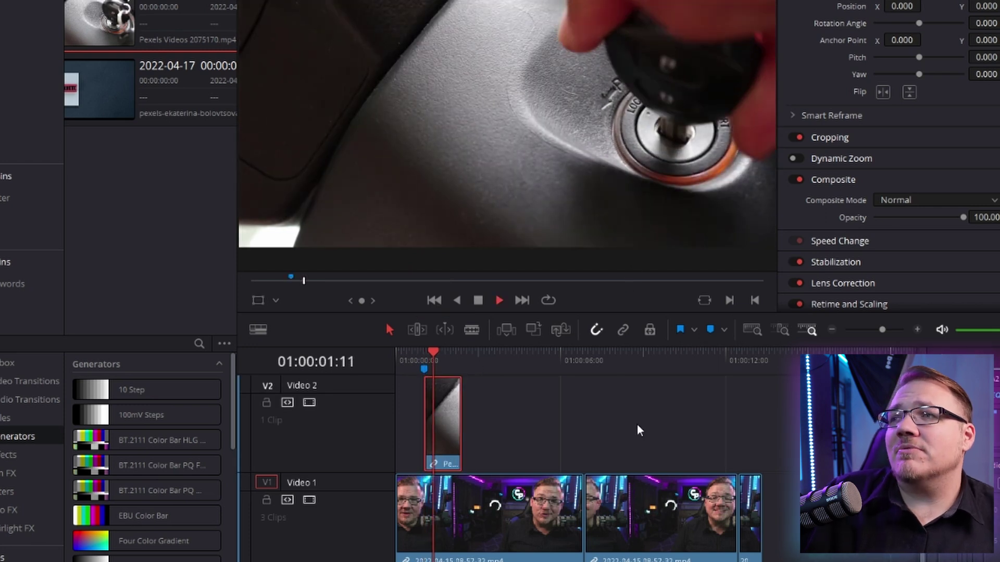
left_click(424, 358)
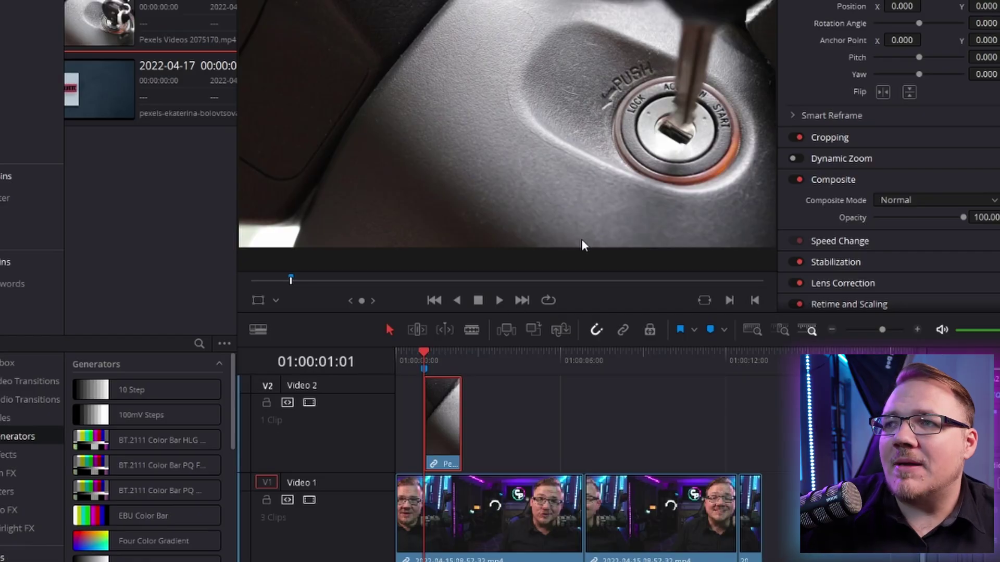
Step: Enable Dynamic Zoom on the key clip with Ease In and Out easing
scroll(895, 225, "down", 1)
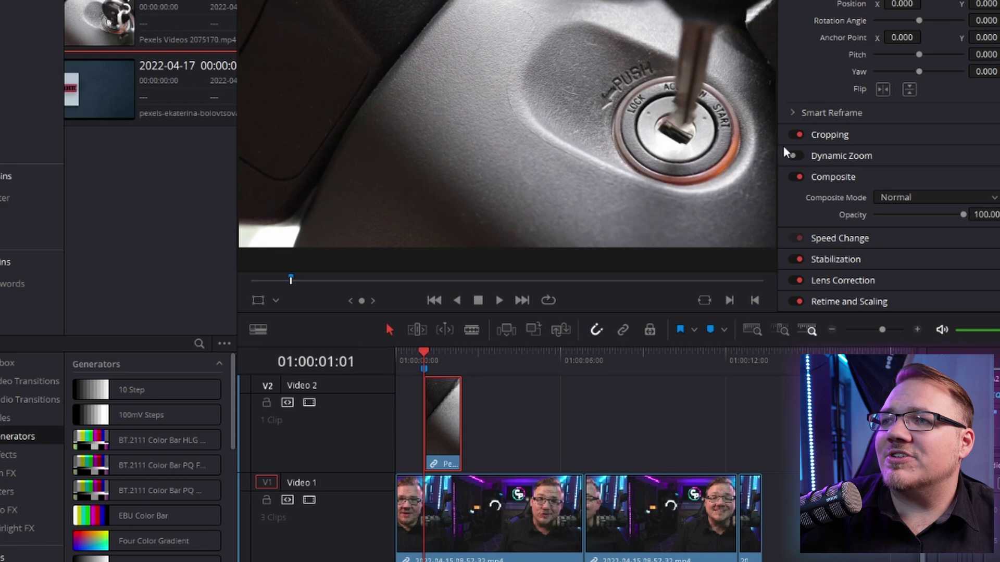
left_click(794, 157)
left_click(860, 163)
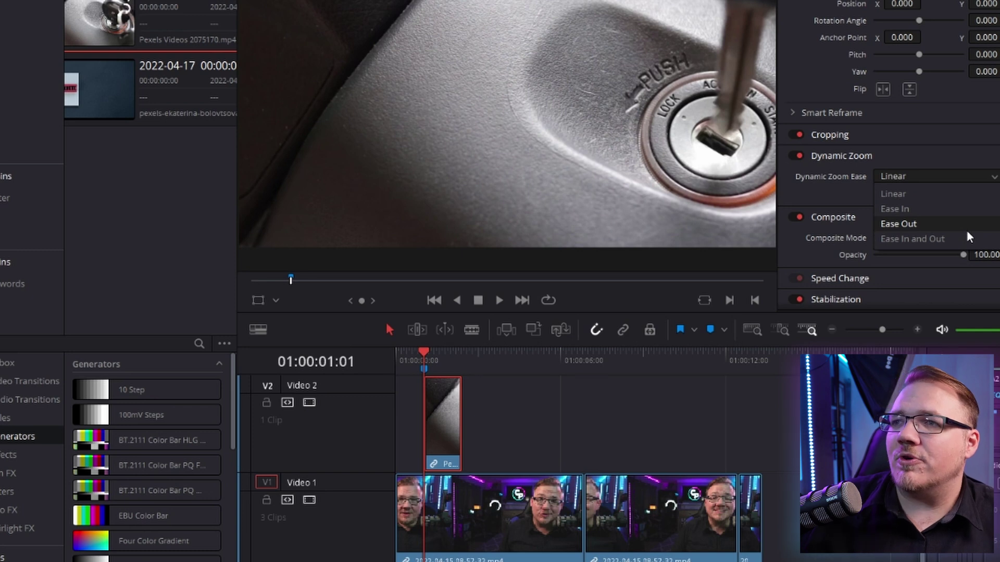
left_click(967, 238)
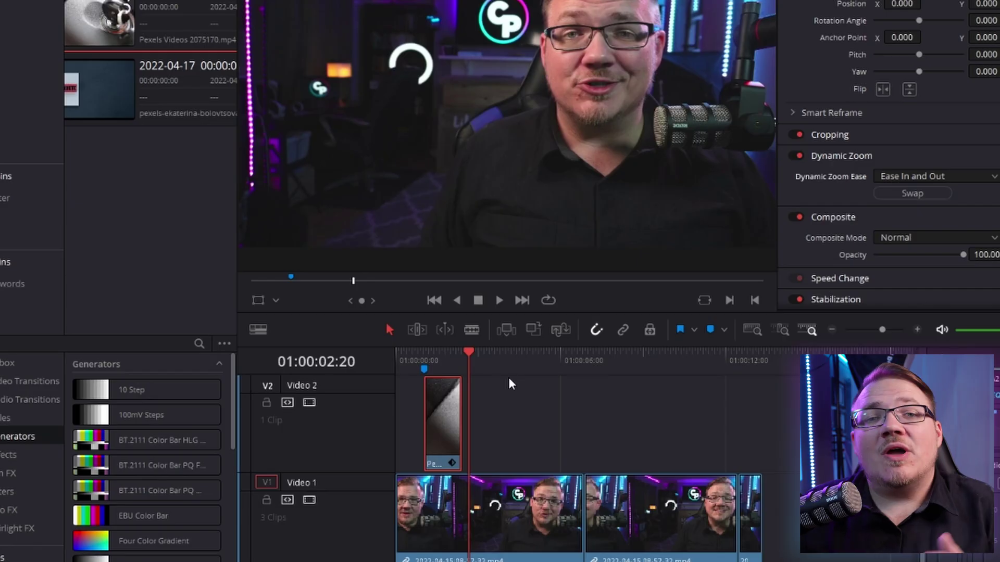
left_click(96, 54)
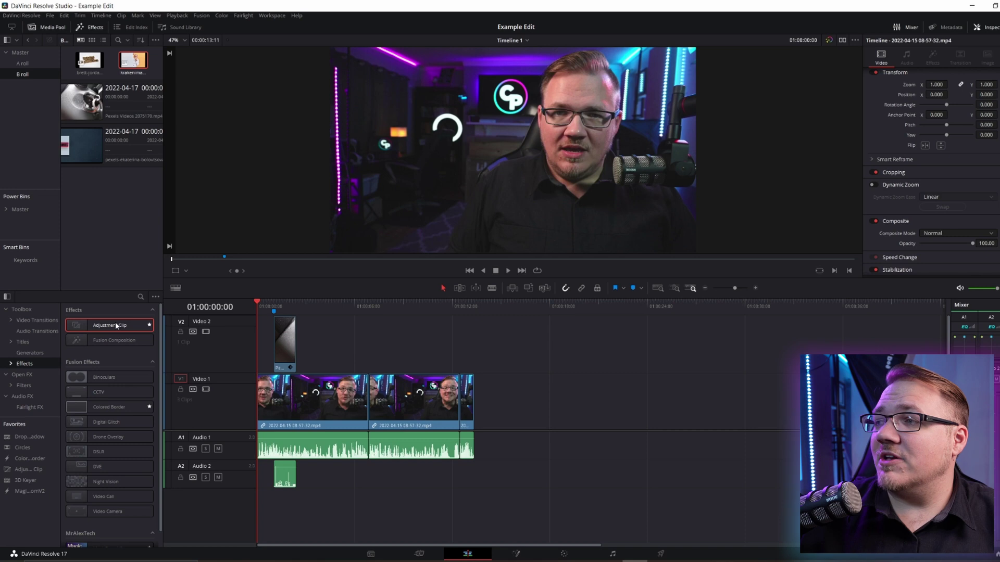
Step: Add a shortened adjustment clip on Video 3 and move it to where the zoom belongs
left_click_drag(116, 325, 306, 307)
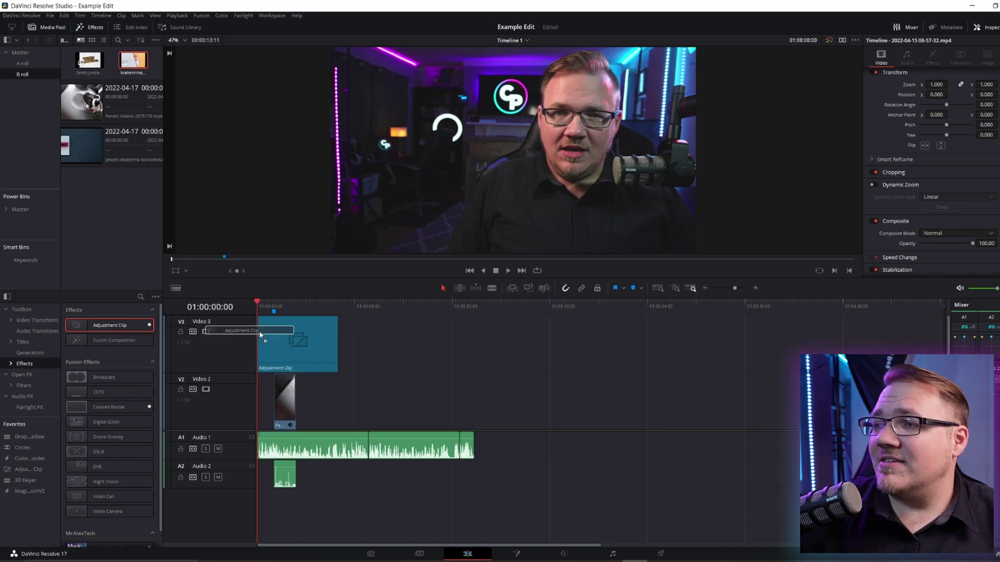
left_click_drag(338, 347, 273, 347)
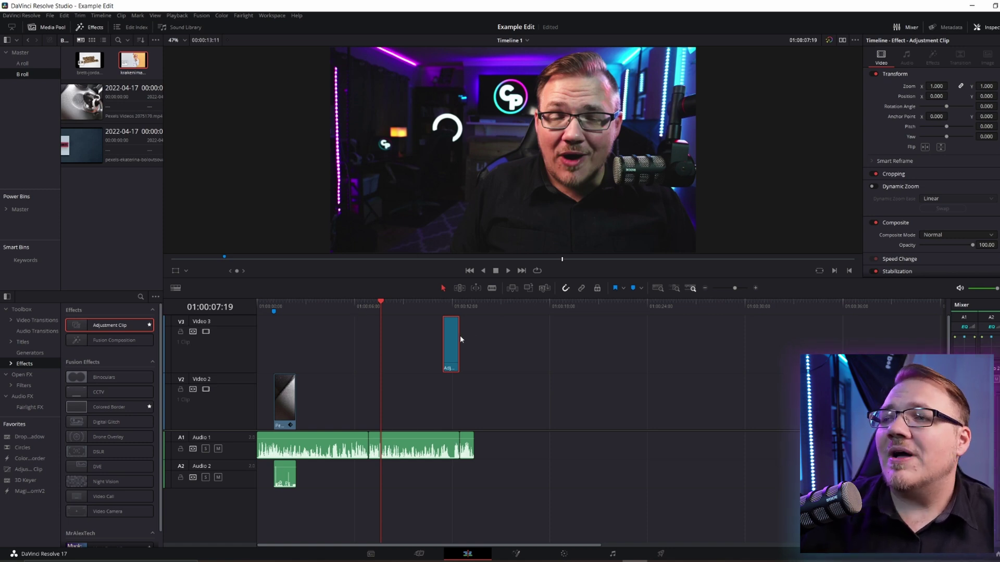
left_click_drag(389, 344, 380, 350)
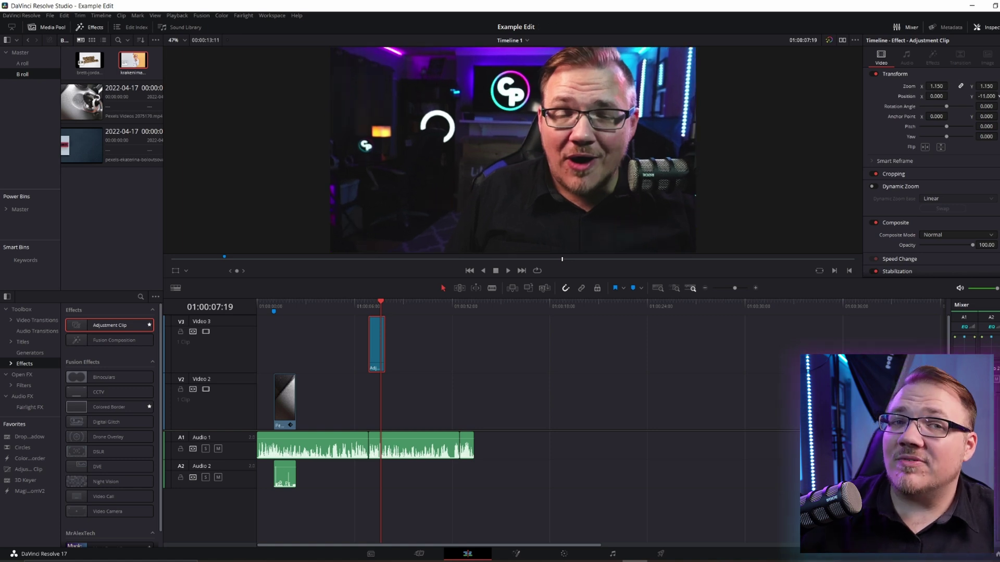
Step: Preview the 1.15 zoom from about 01:00:04, then copy the adjustment clip further along the timeline
left_click(331, 308)
key("space")
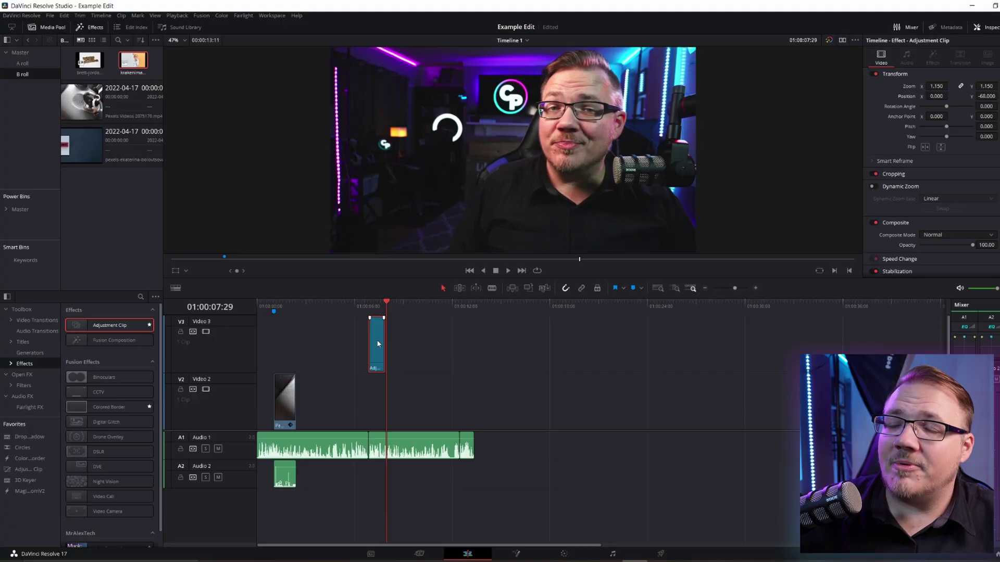
left_click_drag(378, 343, 470, 345)
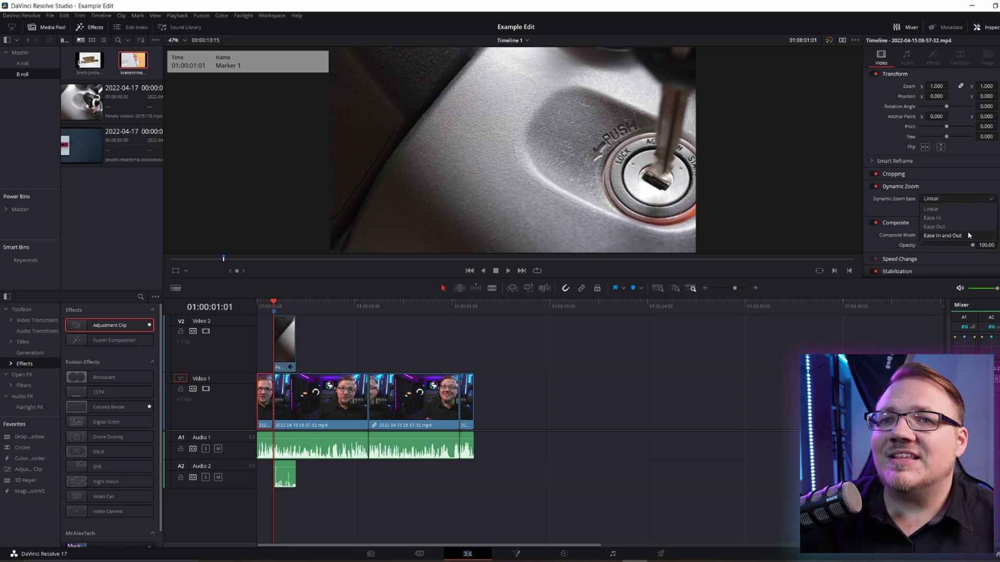
key("space")
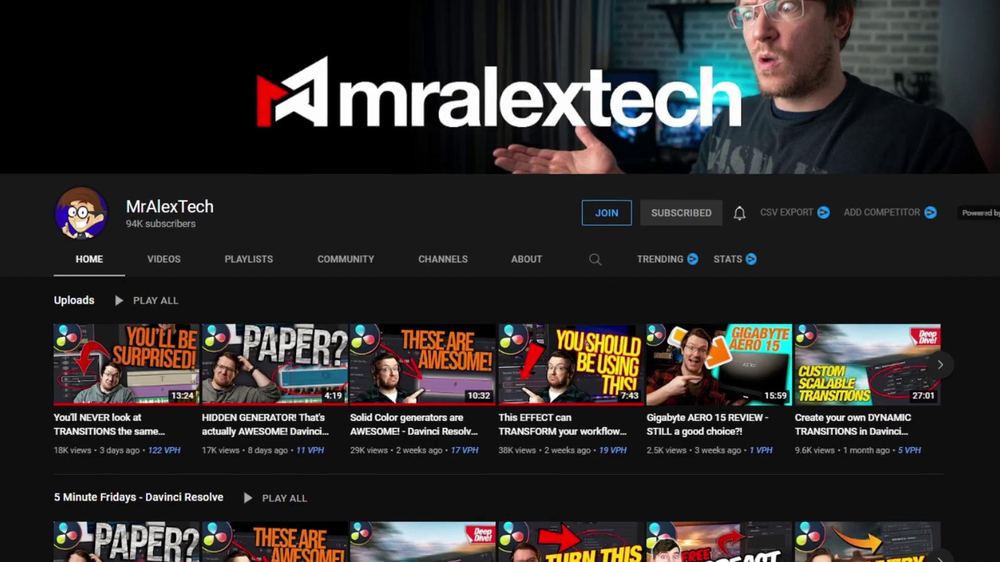
Step: Scroll the YouTube channel Home page down to the DaVinci Resolve tutorial playlist rows
scroll(956, 284, "down", 10)
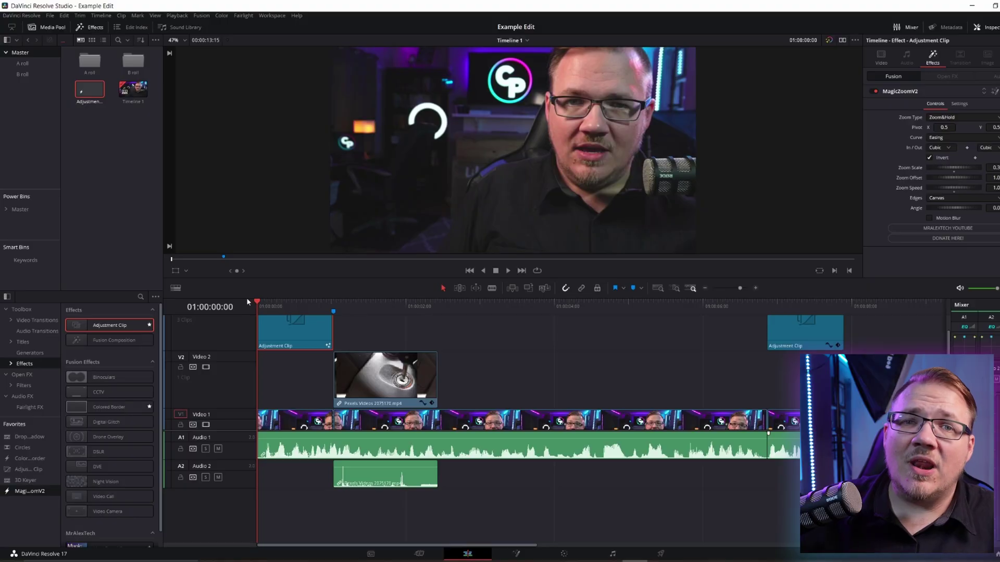
key("space")
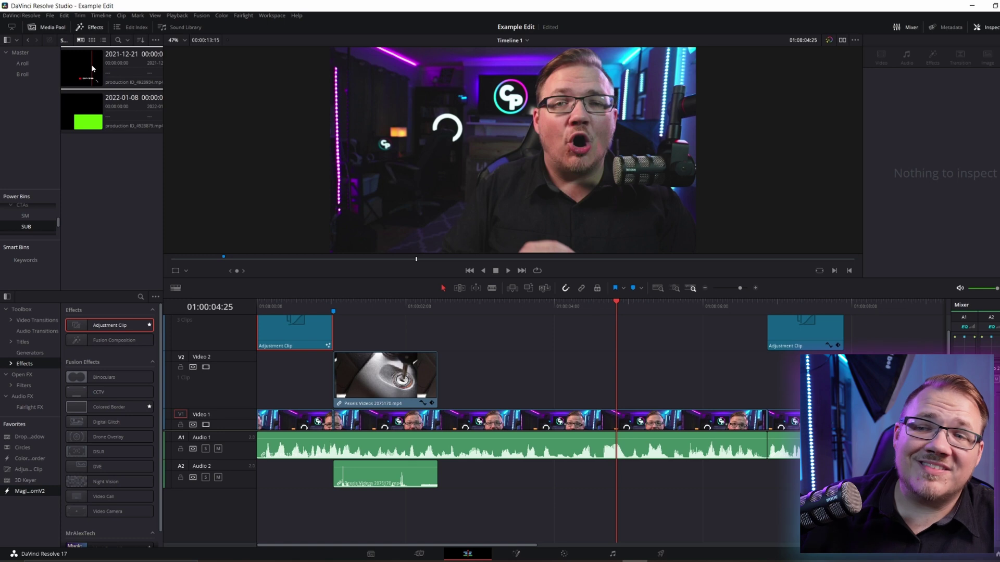
Step: Drop production ID_4928934.mp4 onto Video 2 at the playhead and preview the subscribe overlay
left_click_drag(91, 64, 471, 368)
left_click(468, 308)
key("space")
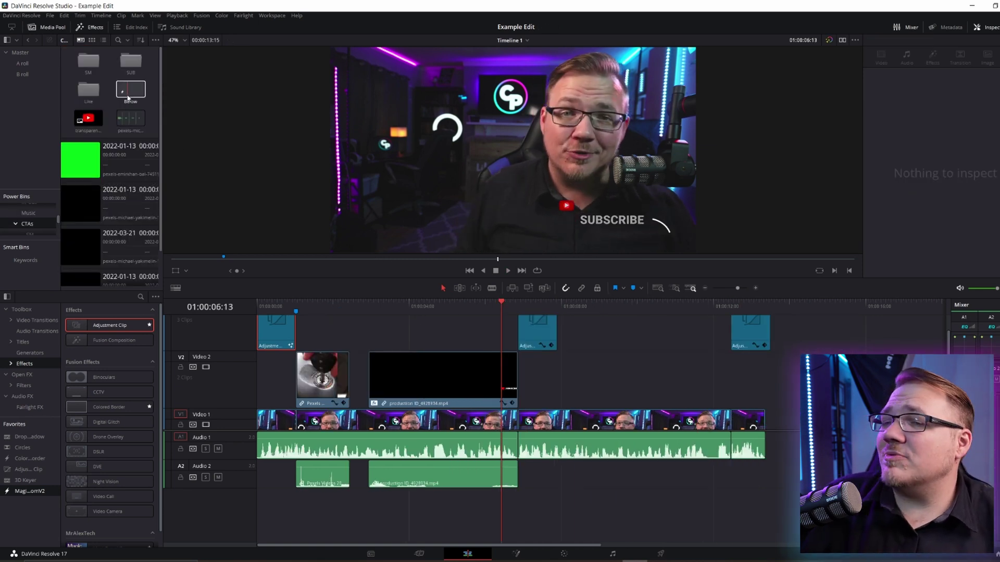
Step: Place the Below graphic on Video 2 and play back to review the edit
left_click_drag(128, 98, 713, 399)
left_click_drag(543, 391, 543, 392)
key("space")
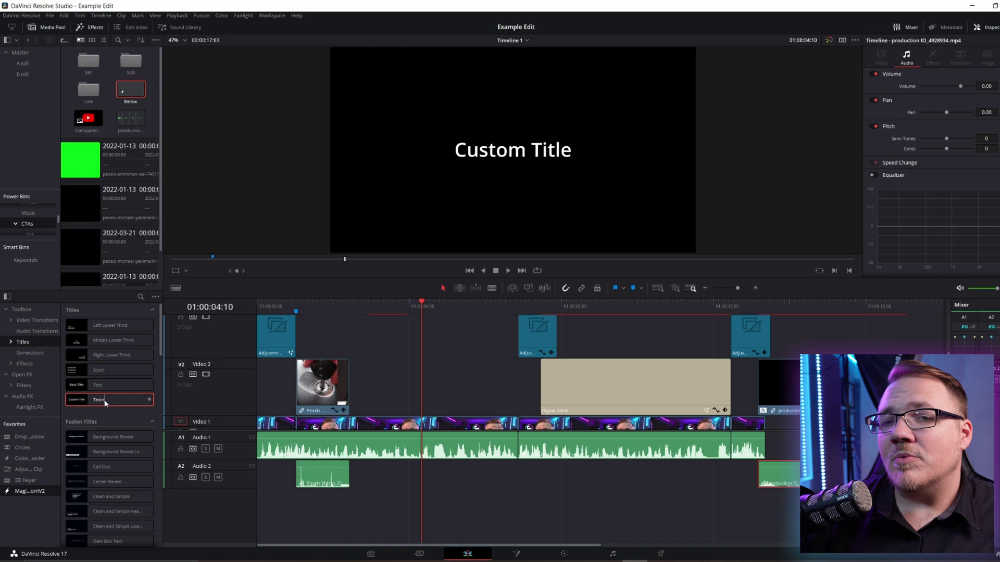
Step: Add a Text+ title spanning part of Video 3 and set its font to Gotham Black
left_click_drag(127, 401, 411, 339)
left_click_drag(509, 336, 472, 336)
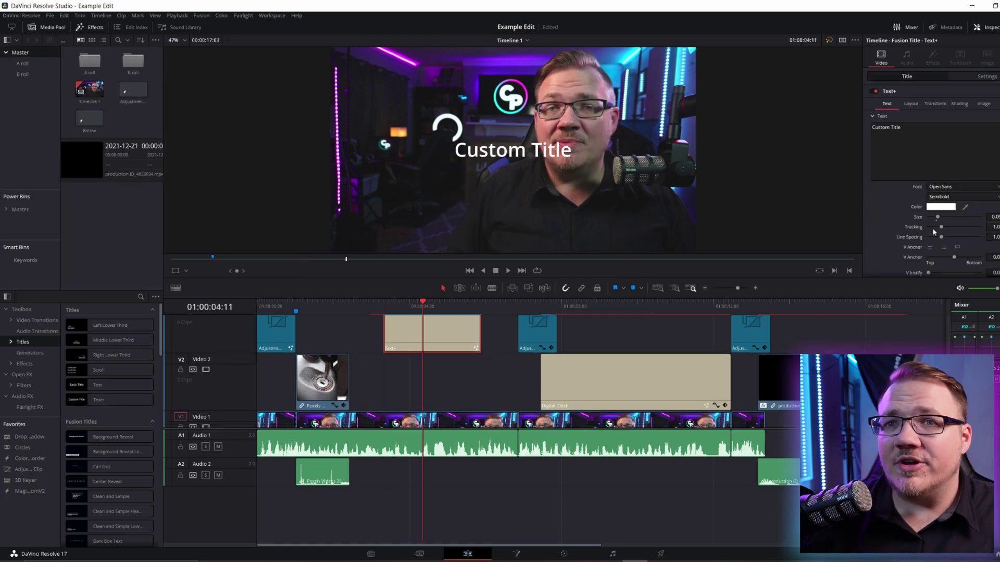
scroll(930, 210, "down", 2)
left_click(955, 140)
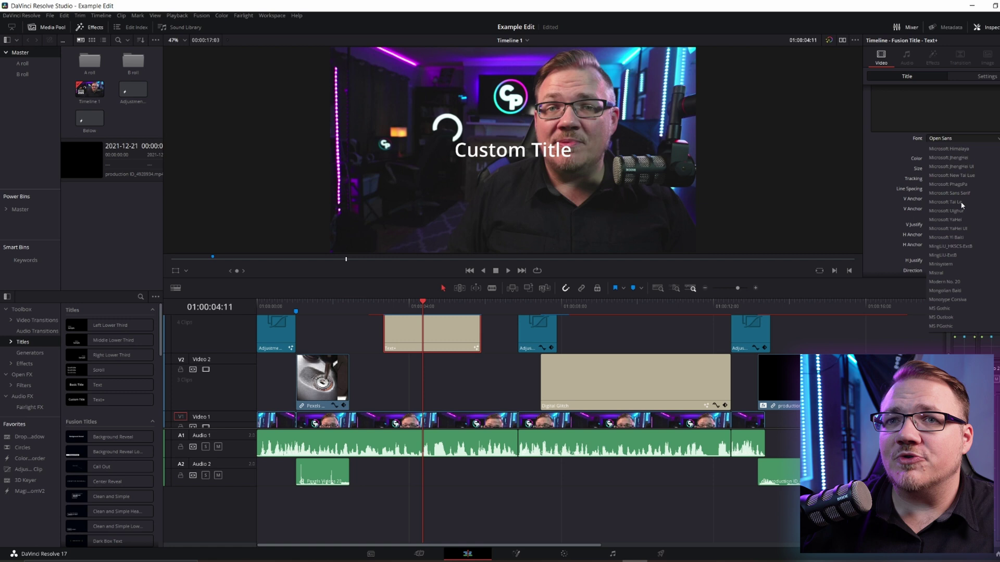
left_click(960, 187)
scroll(932, 123, "up", 2)
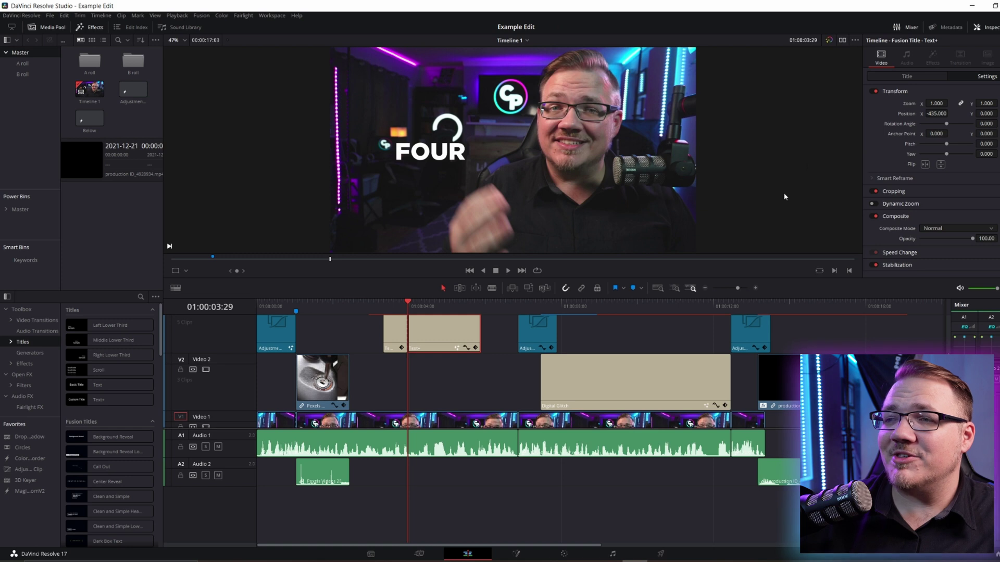
Step: Split the title clip at the playhead and retype the new clip's word as MISTAKE
left_click(907, 76)
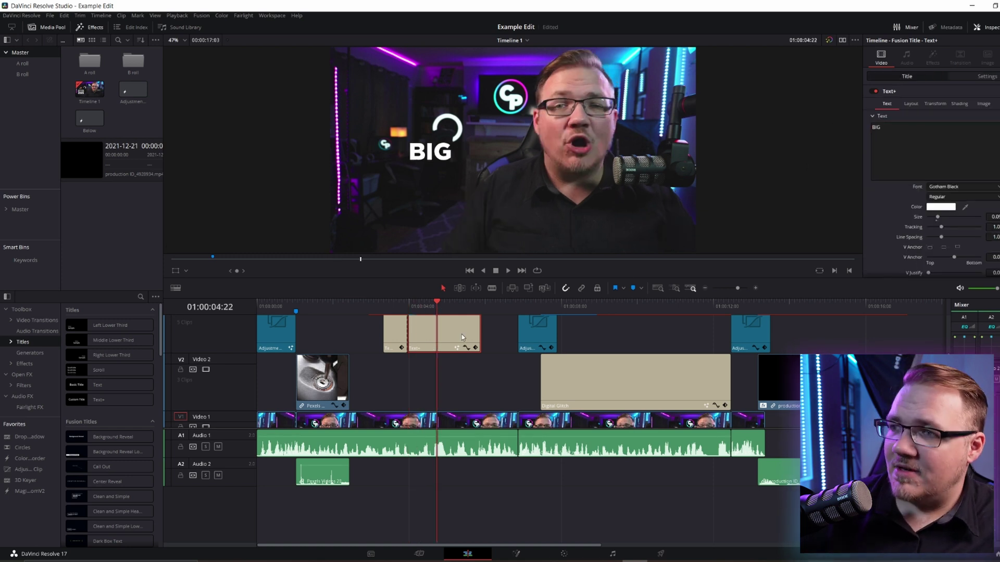
key("ctrl+b")
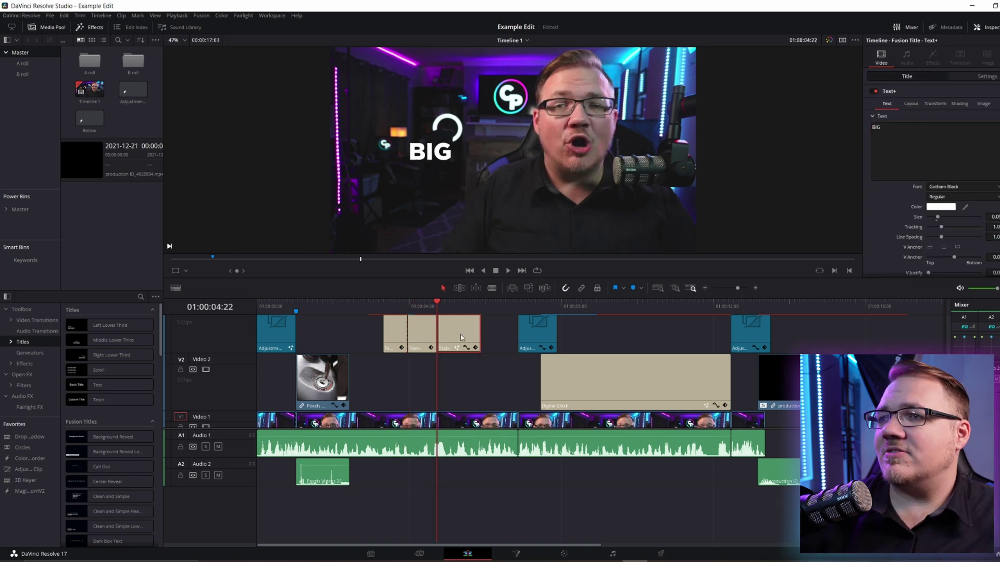
double_click(876, 127)
key("BackSpace")
type("MISTAKE")
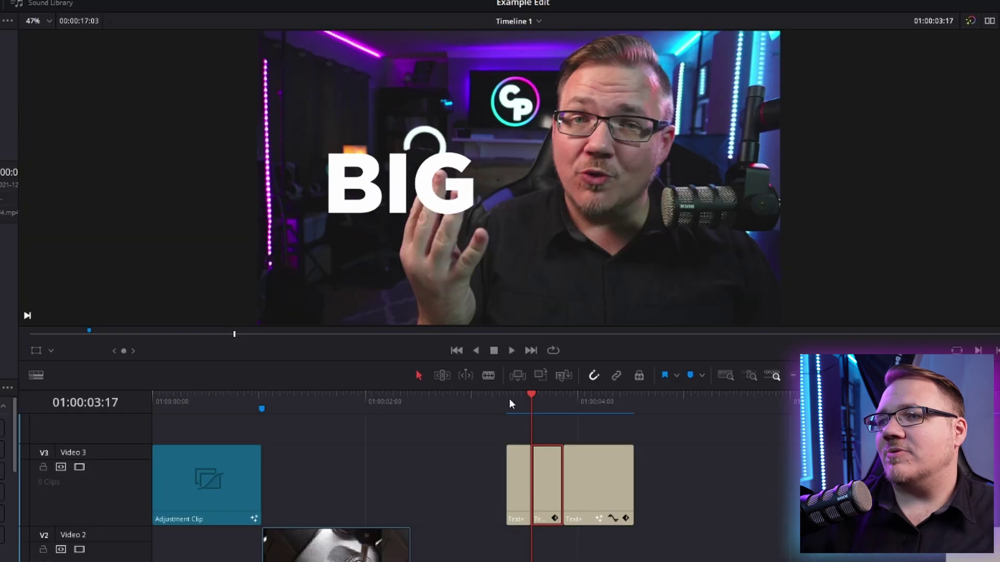
left_click(496, 308)
key("space")
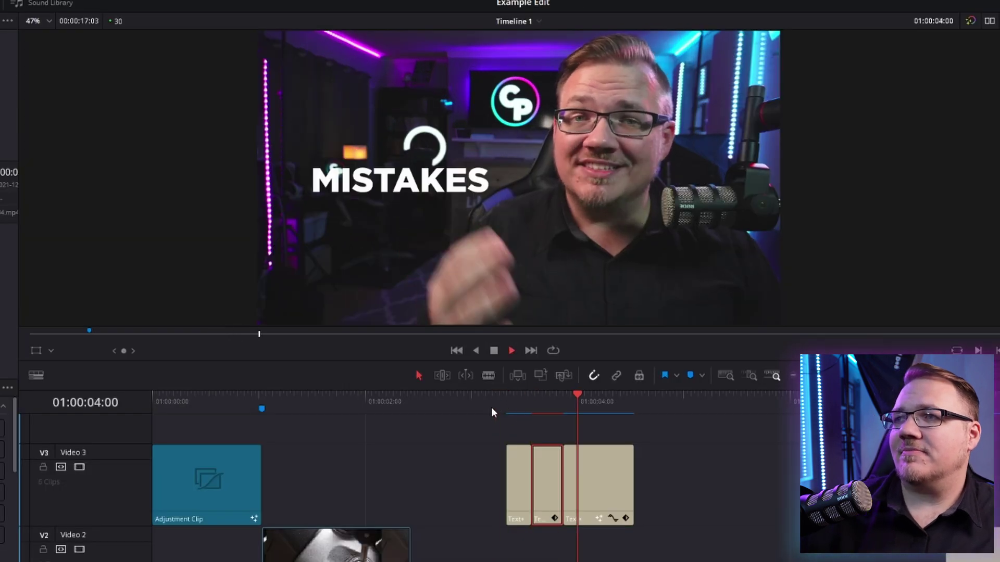
key("space")
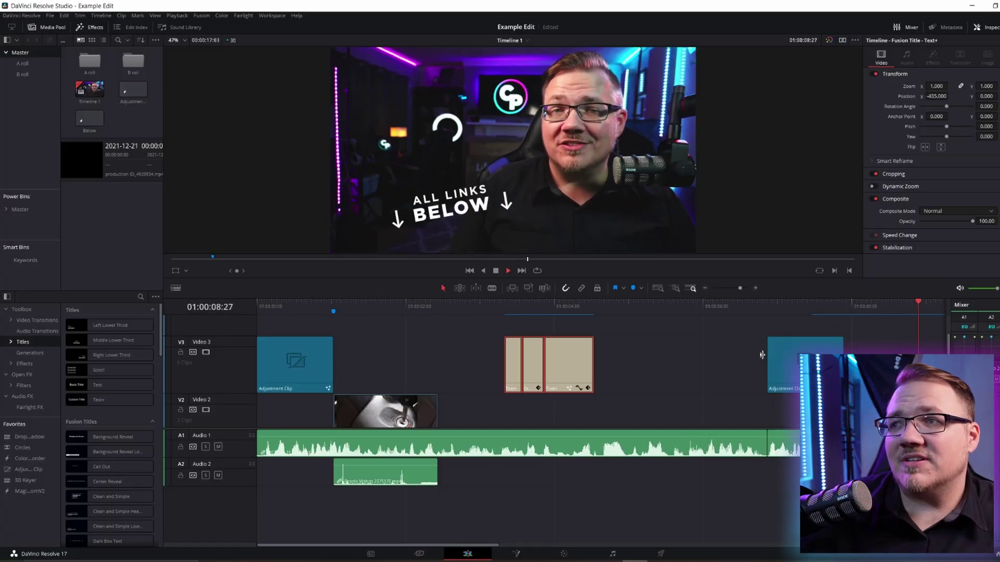
Step: Place mixkit-sci-fi-tube-swoosh-912.wav from the Sounds bin on Audio 2 at the later adjustment clip, then preview
left_click(810, 301)
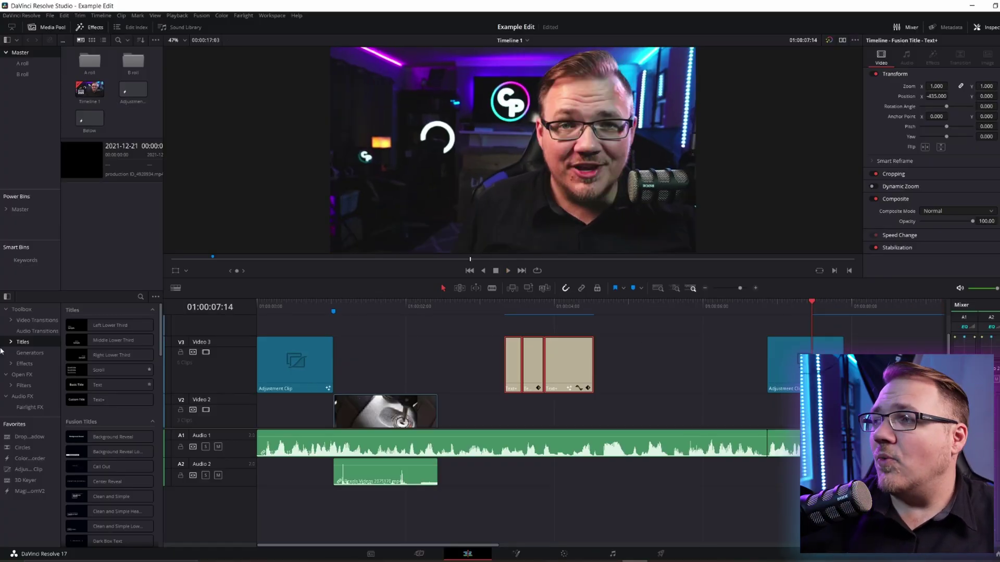
left_click(28, 213)
left_click(6, 209)
left_click(26, 231)
left_click_drag(88, 230, 461, 419)
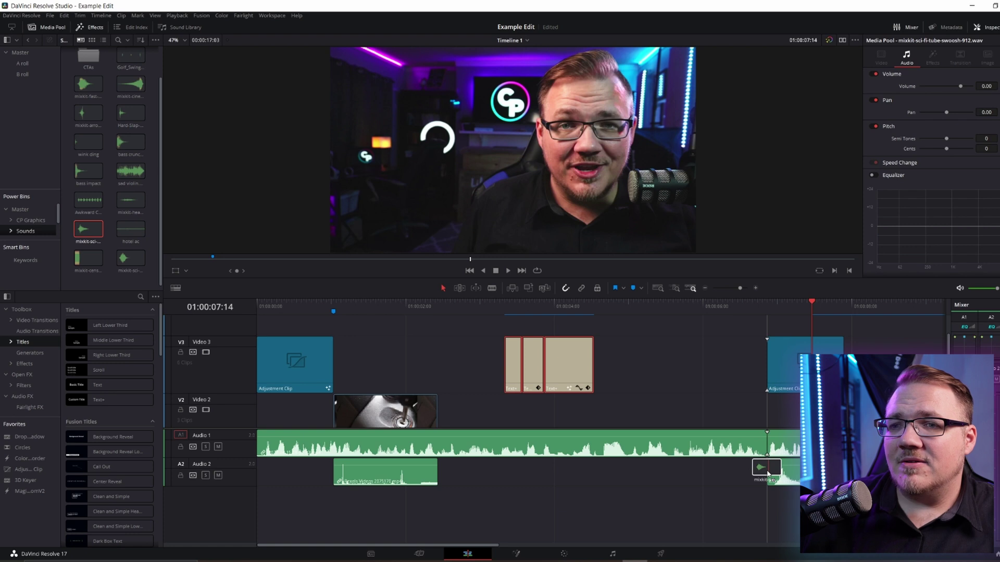
left_click_drag(760, 475, 774, 475)
key("space")
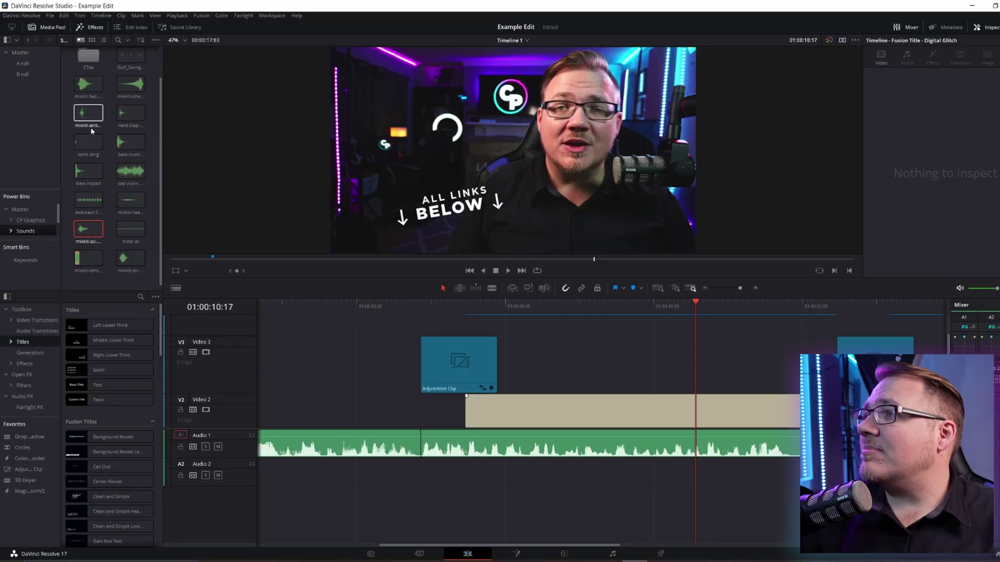
Step: Place the Golf_Swing sound on Audio 2 under the title, then add background music at the timeline start
scroll(91, 131, "up", 1)
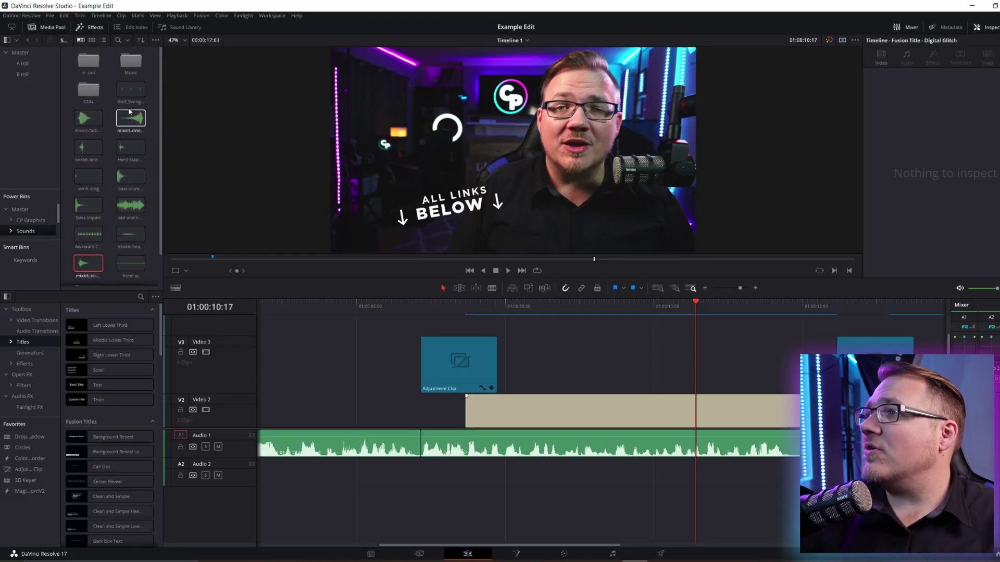
left_click_drag(130, 90, 252, 237)
left_click_drag(439, 423, 394, 423)
key("space")
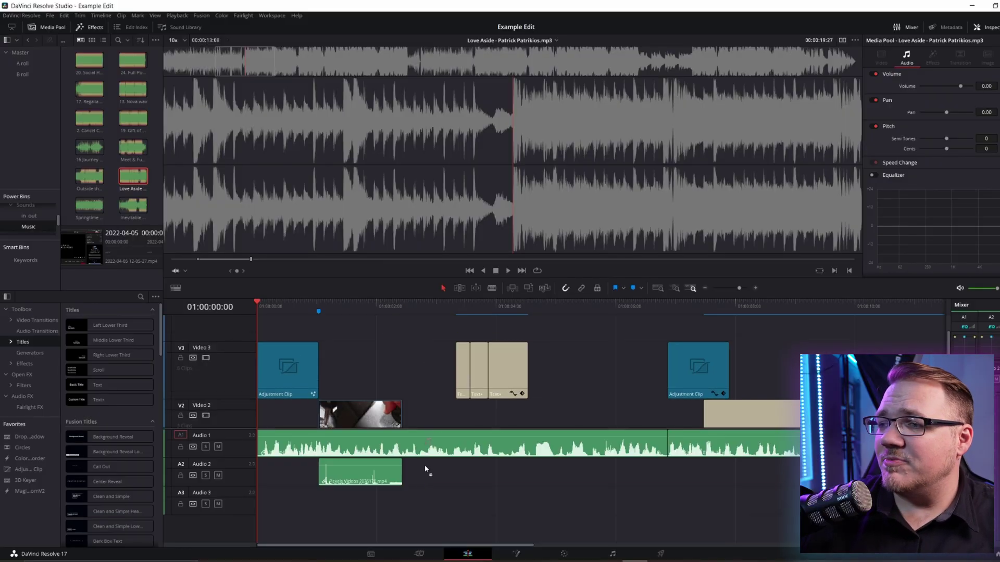
left_click_drag(425, 469, 260, 501)
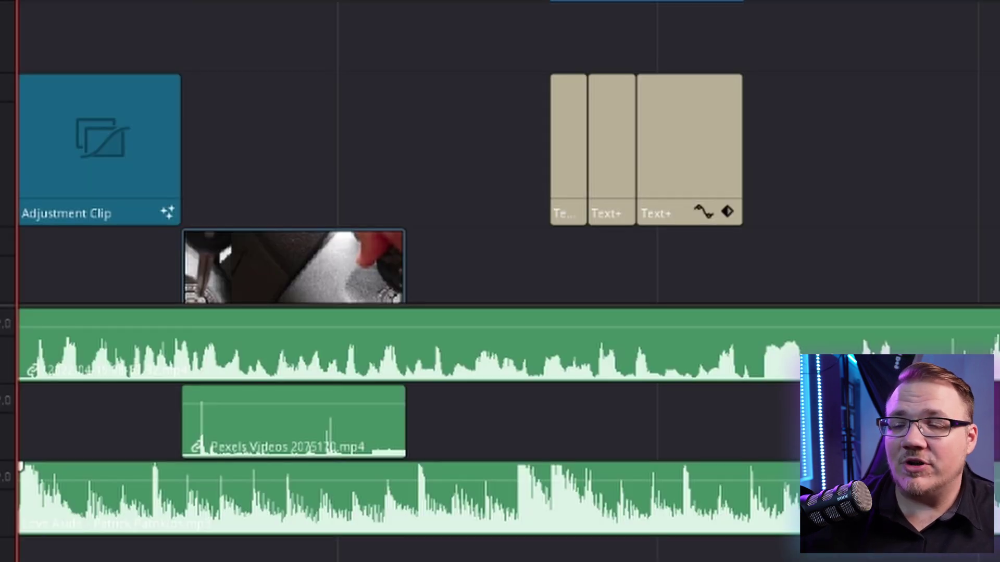
Step: Lower the background music clip on Audio 3 to about -21 dB
left_click(672, 483)
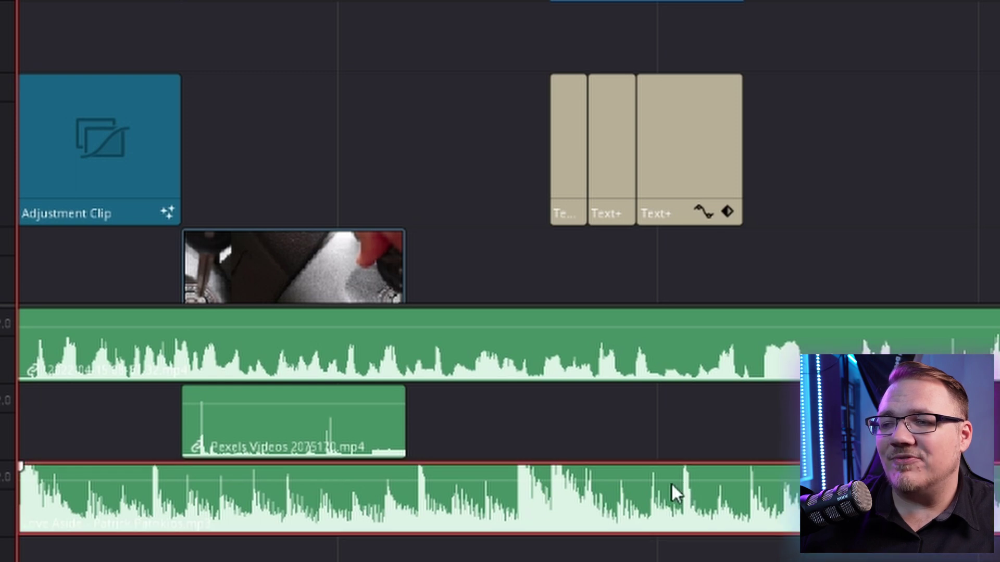
left_click_drag(675, 480, 686, 496)
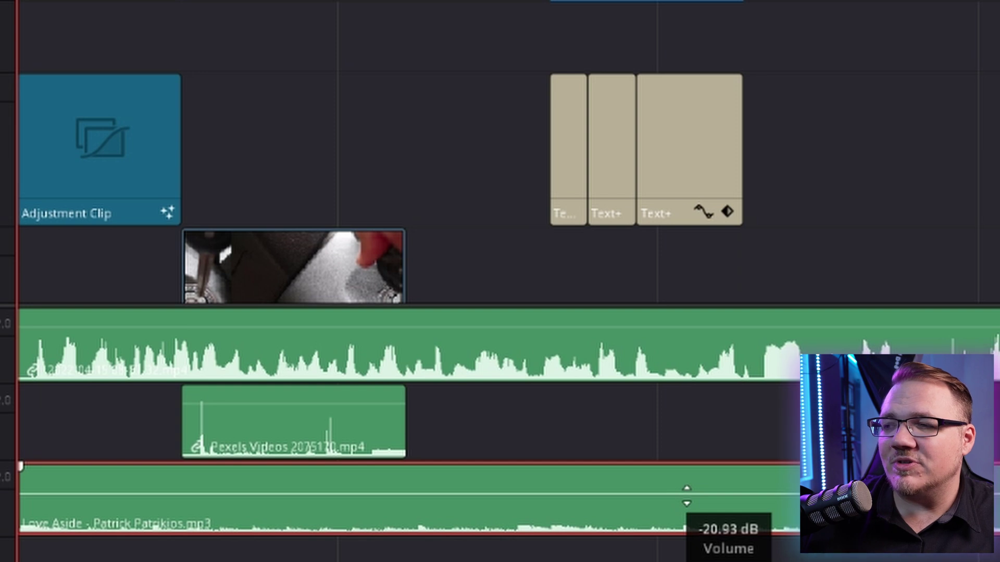